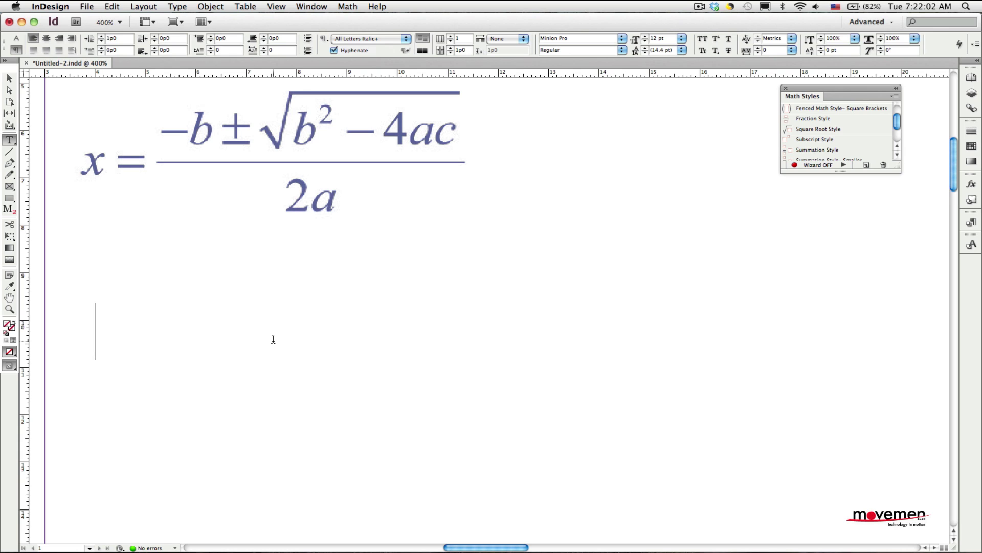
- Type 'x =' and insert an empty Fraction Style placeholder after it using Quick Apply
text(x =)
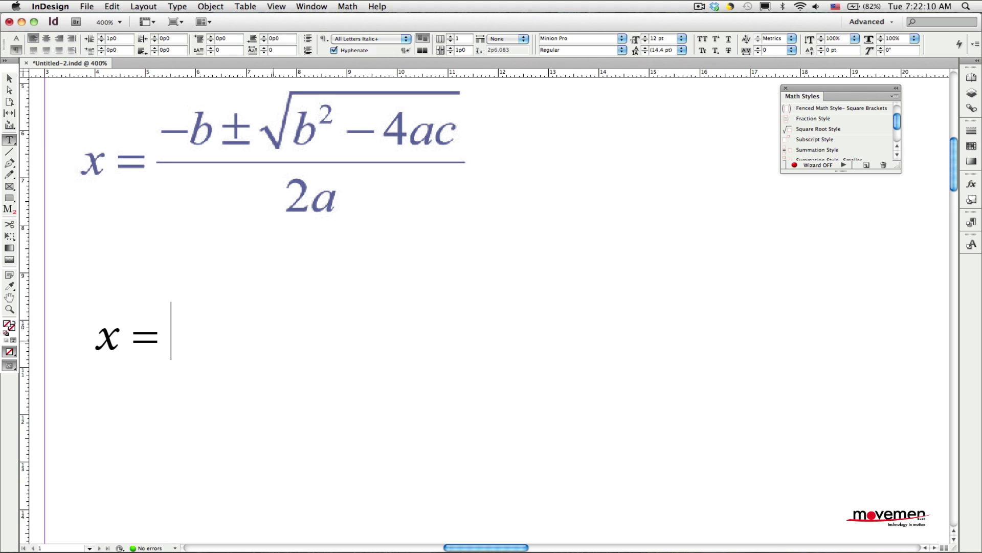
click(109, 7)
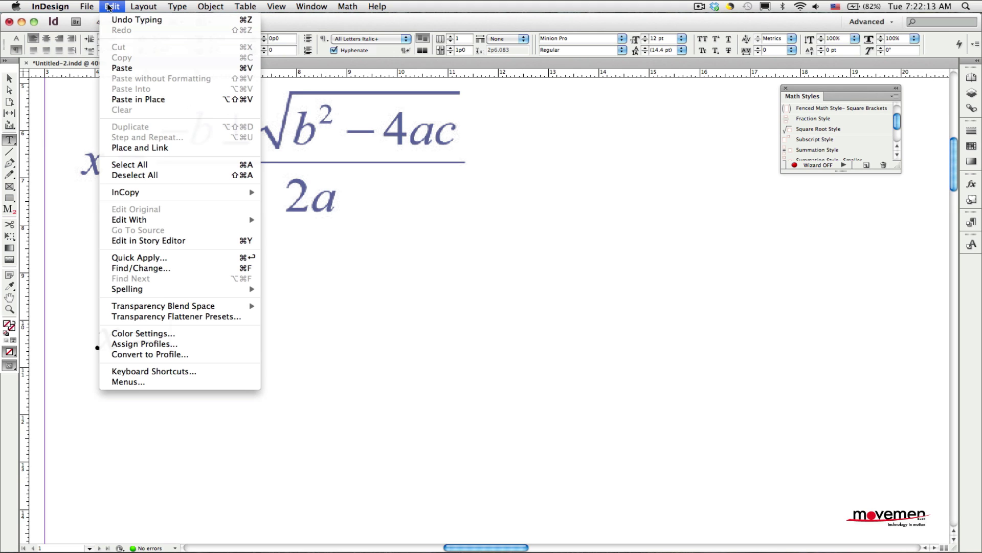
click(164, 258)
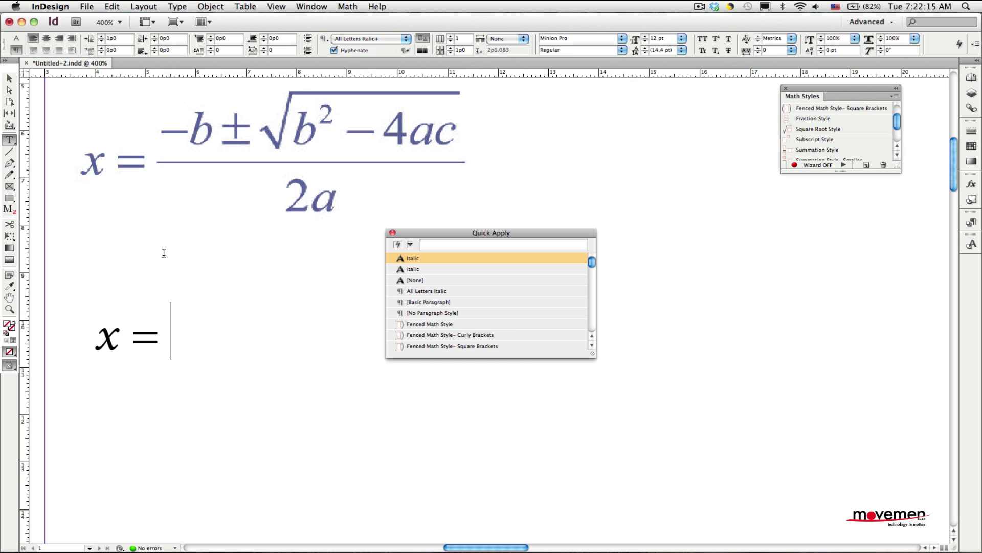
text(fr)
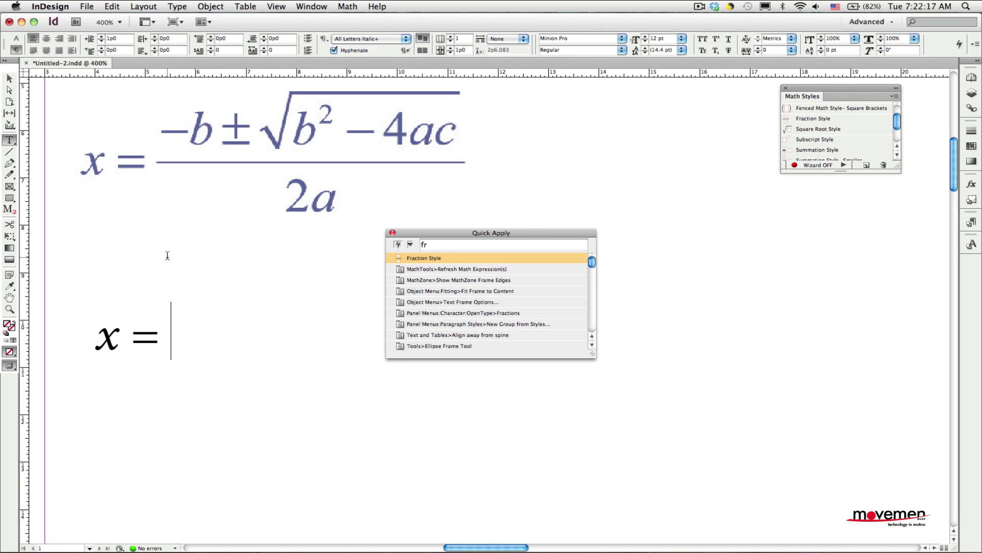
key(Return)
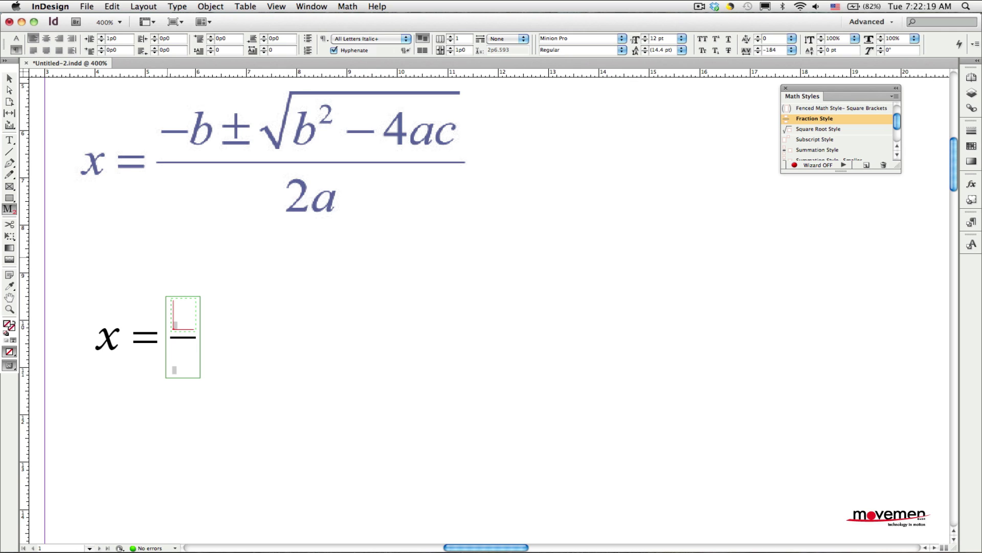
- Type '-b ±' in the numerator and insert a Square Root Style after it
text(-b ±)
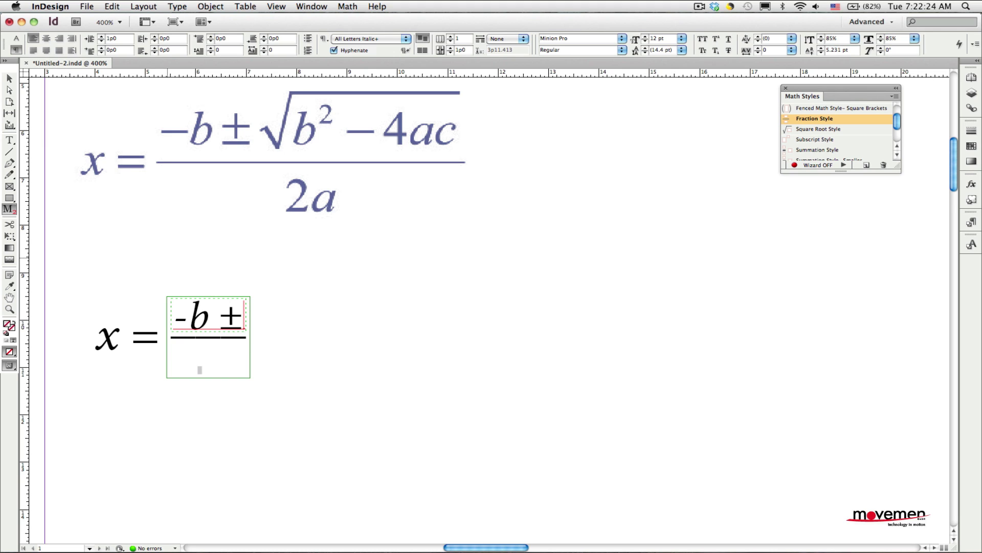
key(super+Return)
text(fr)
text(sq)
key(Return)
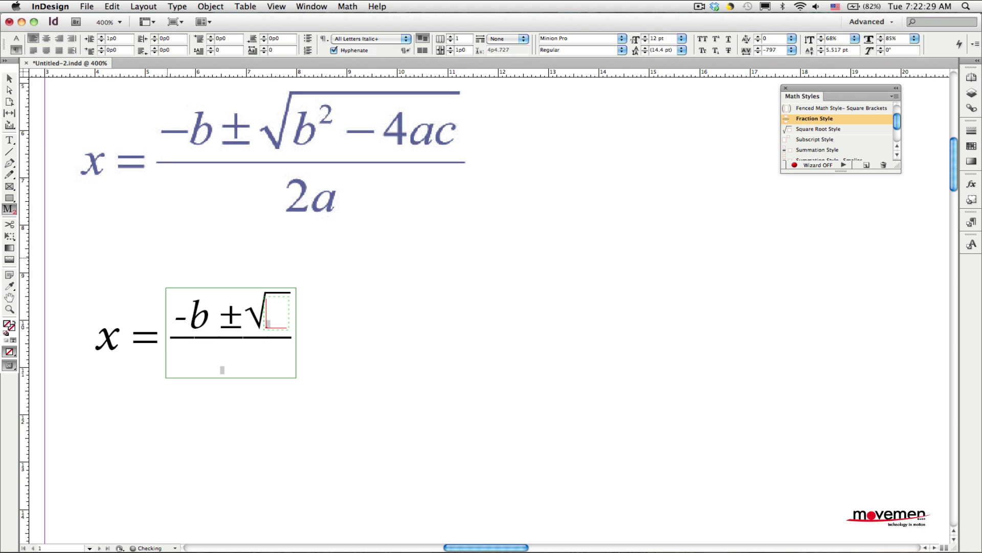
- Inside the square root, enter b with a superscript 2, followed by '+ 4ac'
key(super+Return)
text(s)
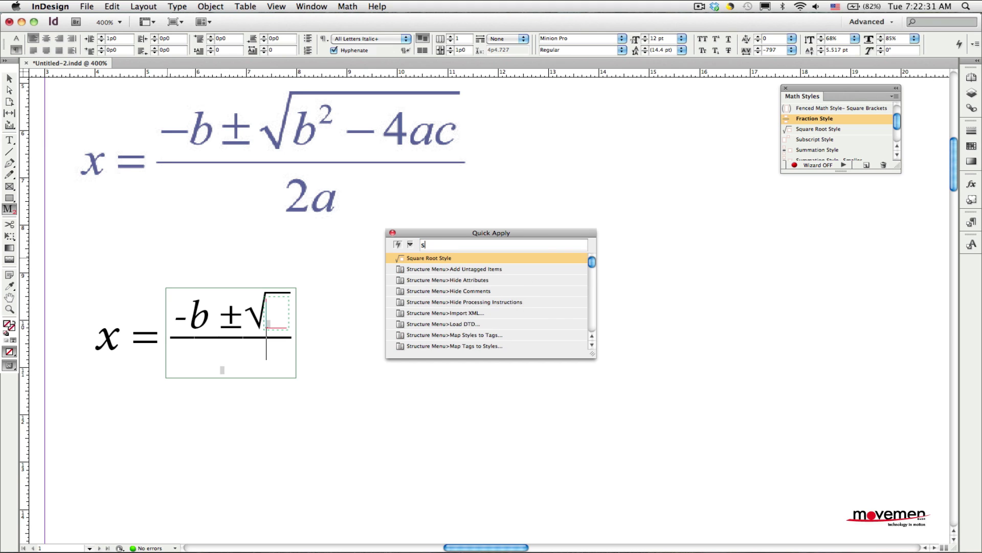
text(up)
key(Return)
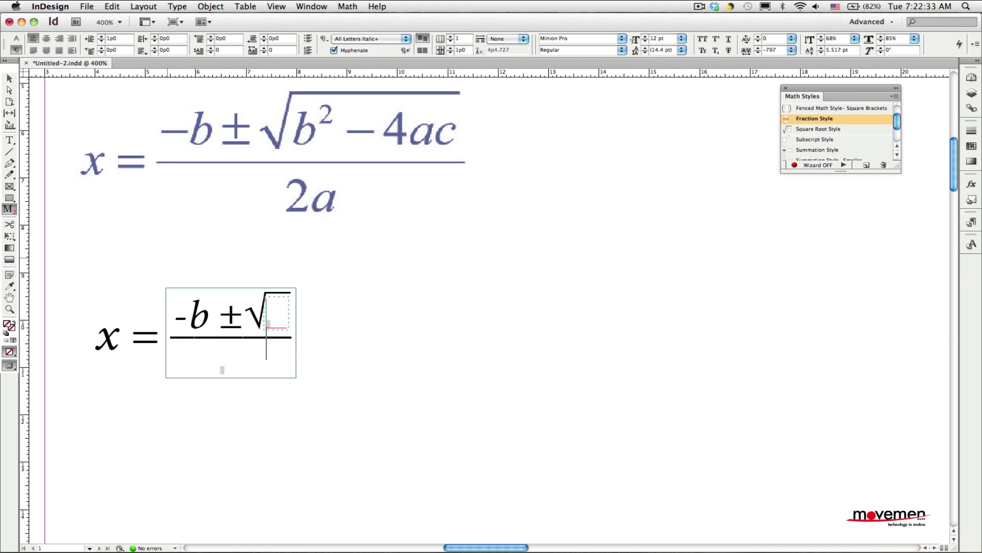
text(b)
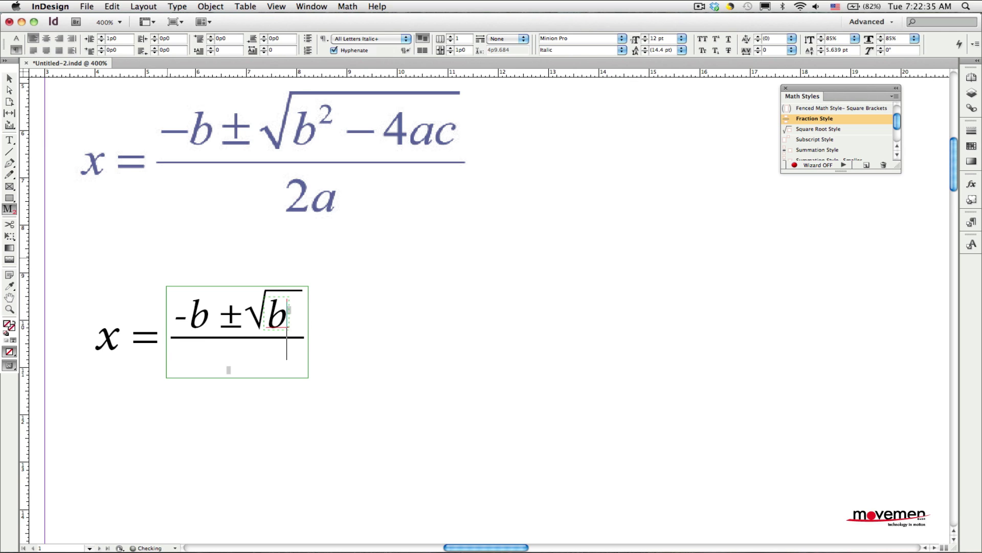
key(Right)
text(2)
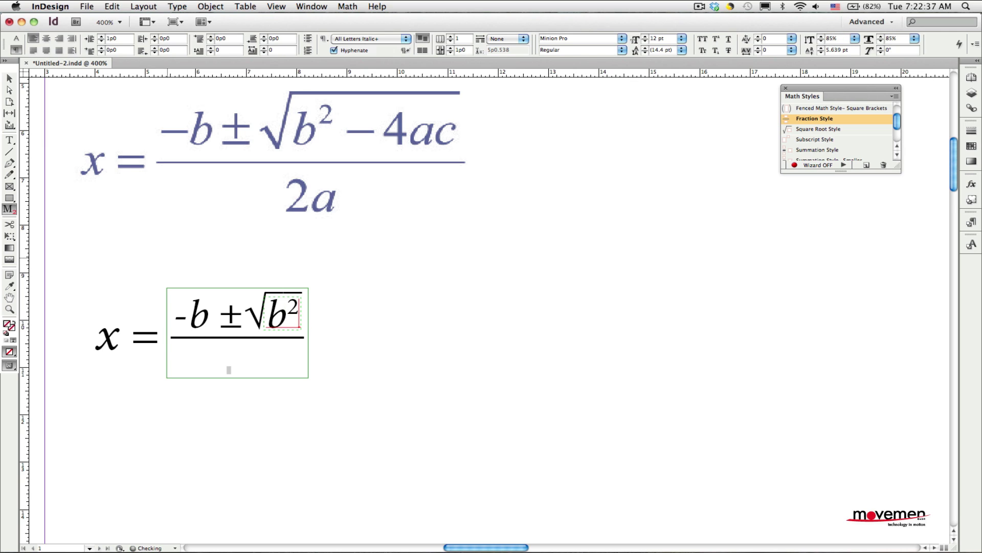
key(Right)
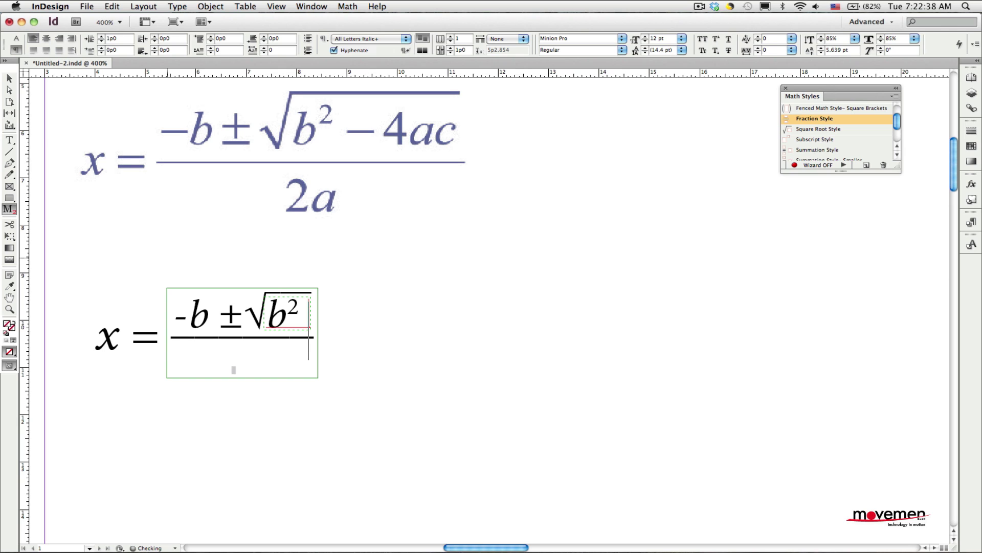
text(+ )
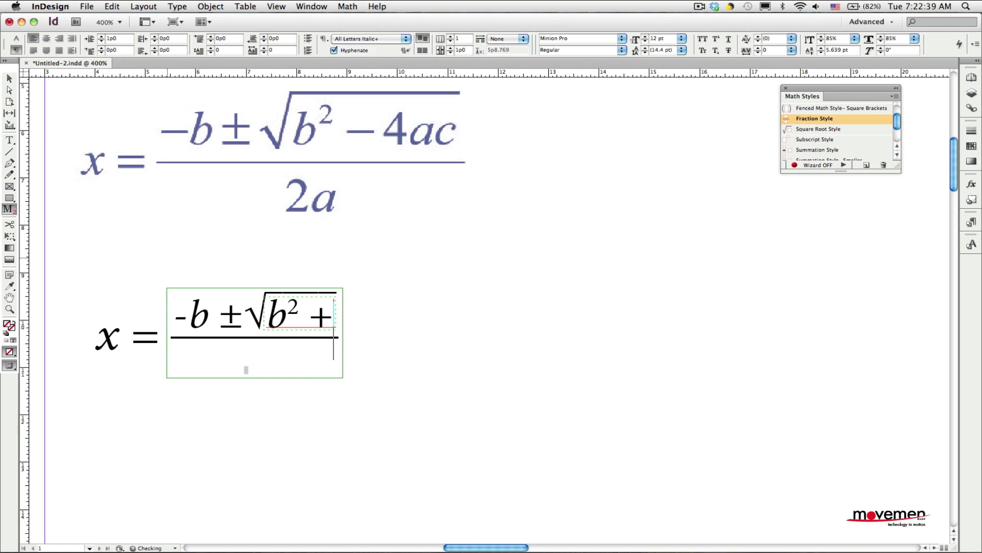
text(4ac)
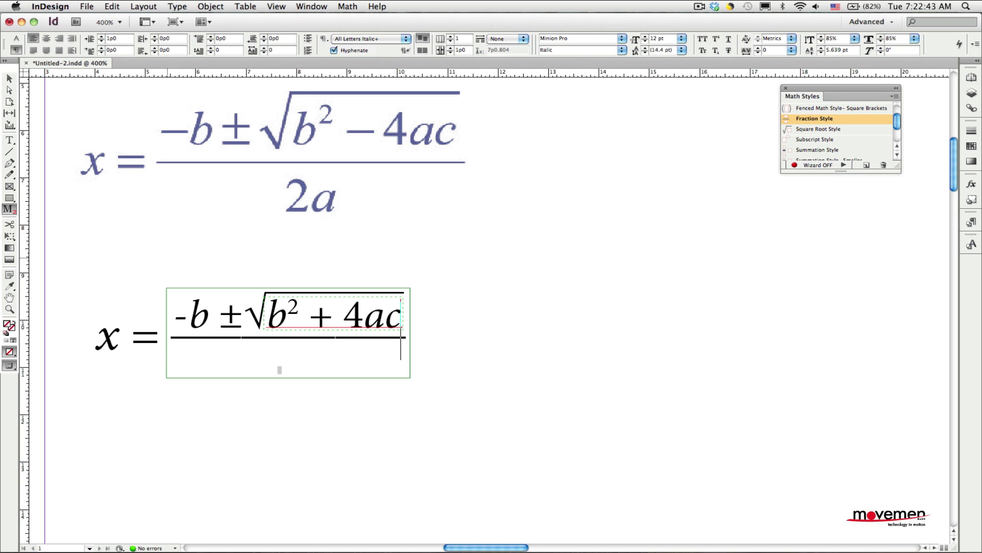
- Enter 2a as the denominator and replace the plus after b² with a minus
click(279, 370)
text(2a)
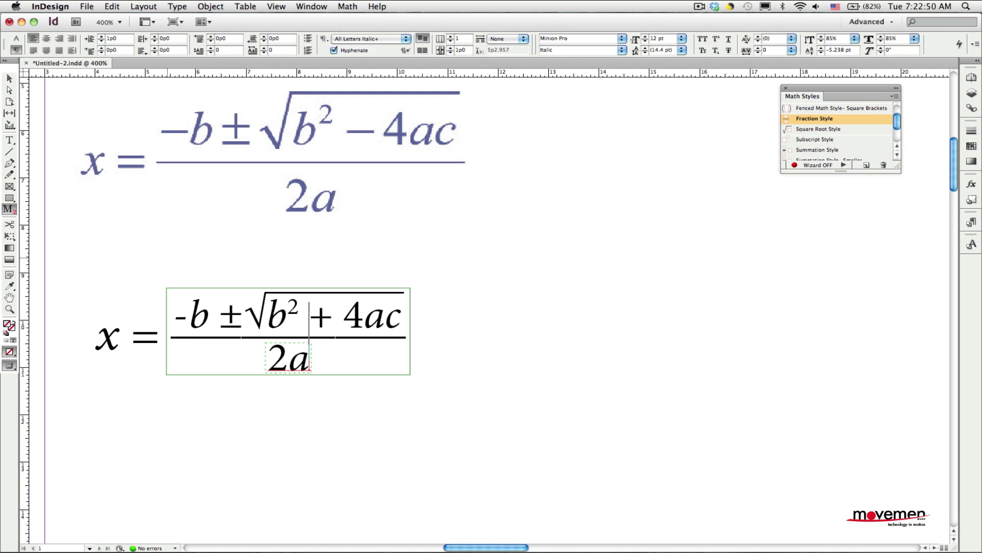
click(285, 375)
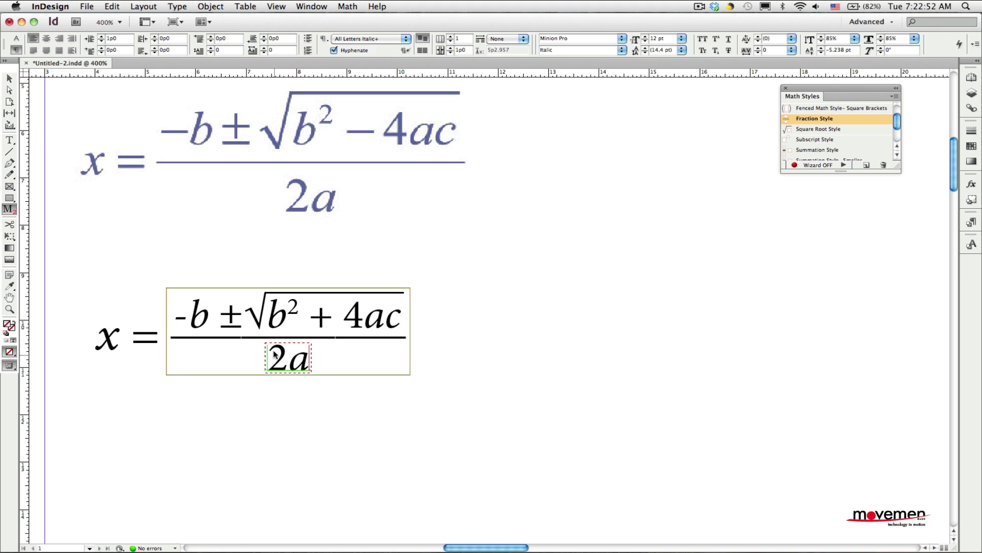
click(278, 324)
click(313, 324)
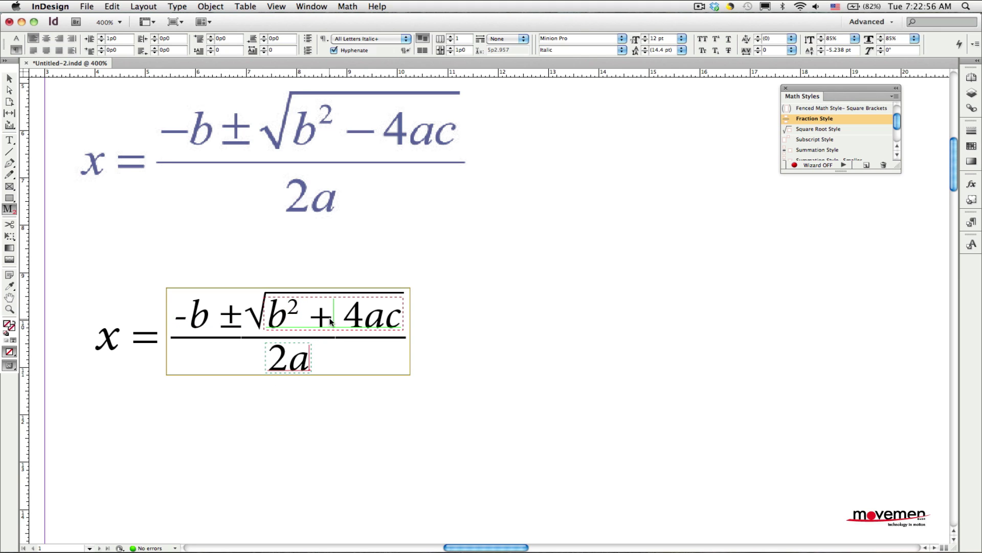
key(Delete)
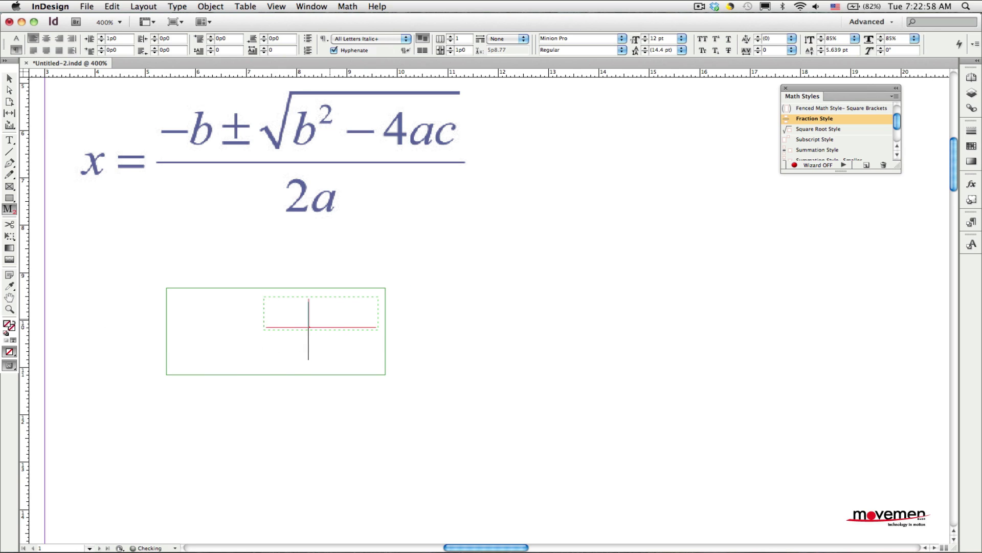
text(-b ±√b2 − 4ac)
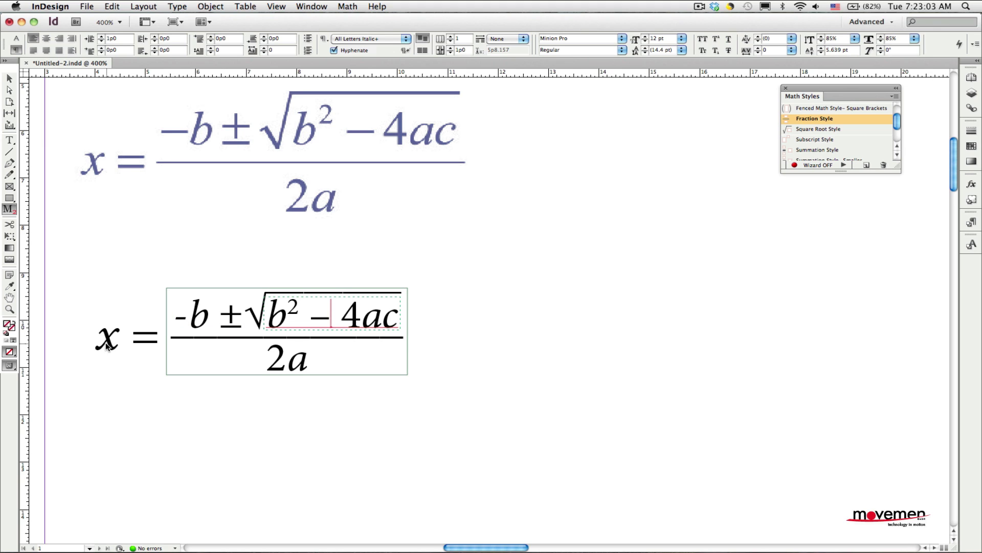
- Select the whole black quadratic equation, convert it to a MathZone, then deselect it
key(super+a)
right_click(254, 330)
scroll(272, 376, down, 5)
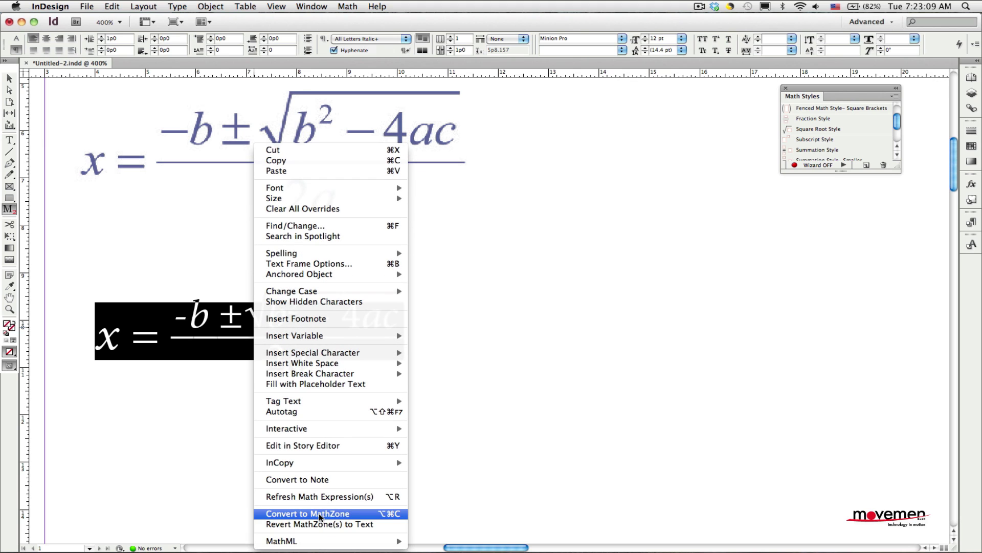
click(319, 513)
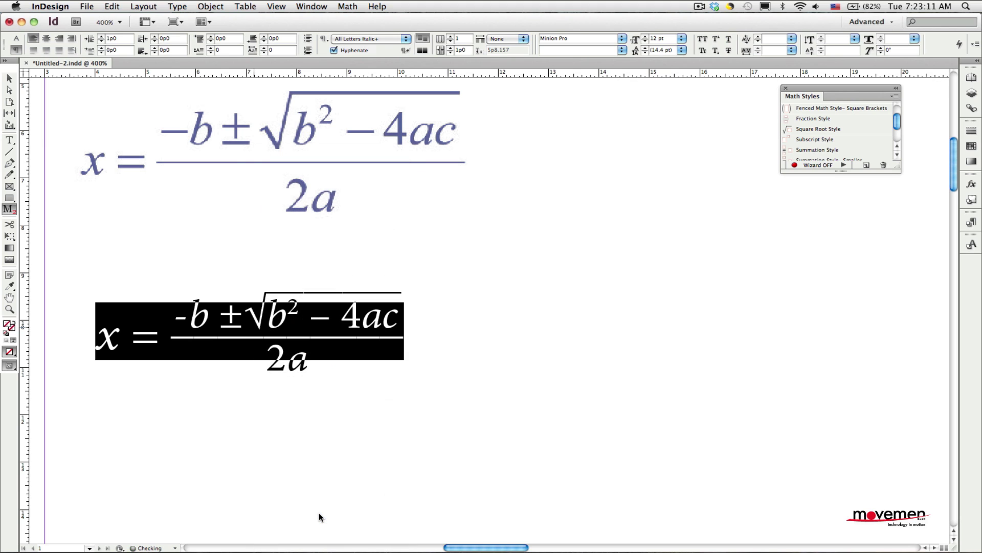
click(157, 330)
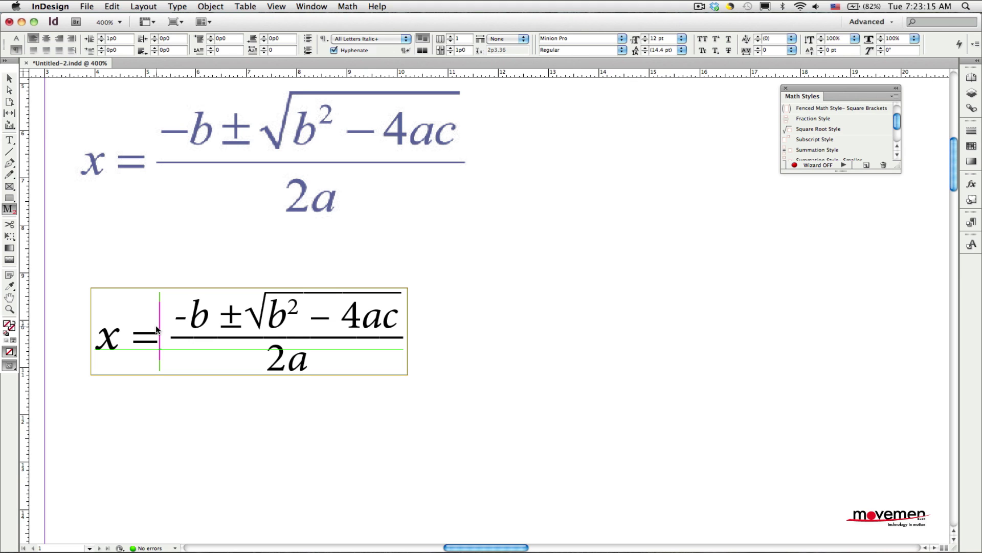
- Replace the plus in exercise 2 with a minus so it reads 9 − 7
scroll(156, 325, down, 5)
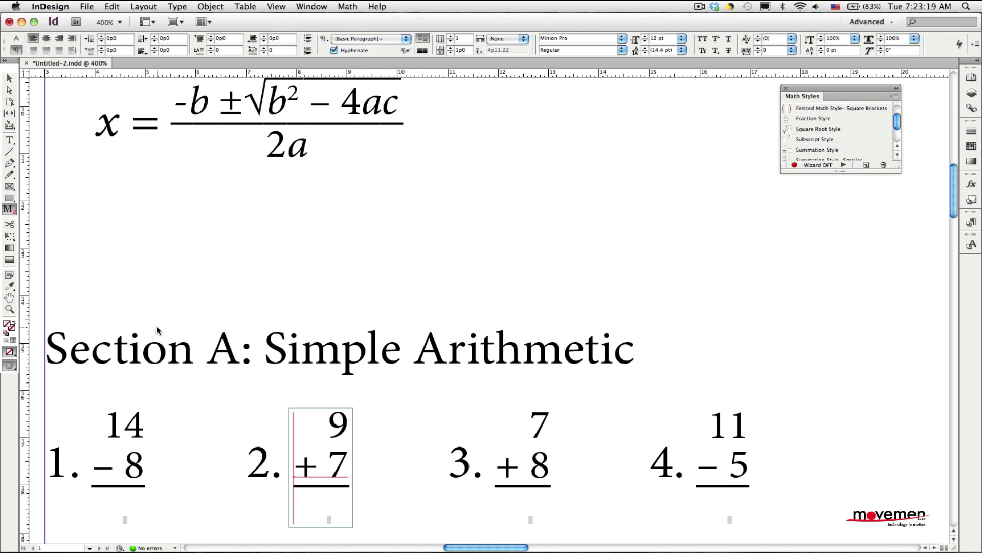
key(Right)
key(Right)
key(Up)
key(Down)
key(Right)
key(BackSpace)
text(-)
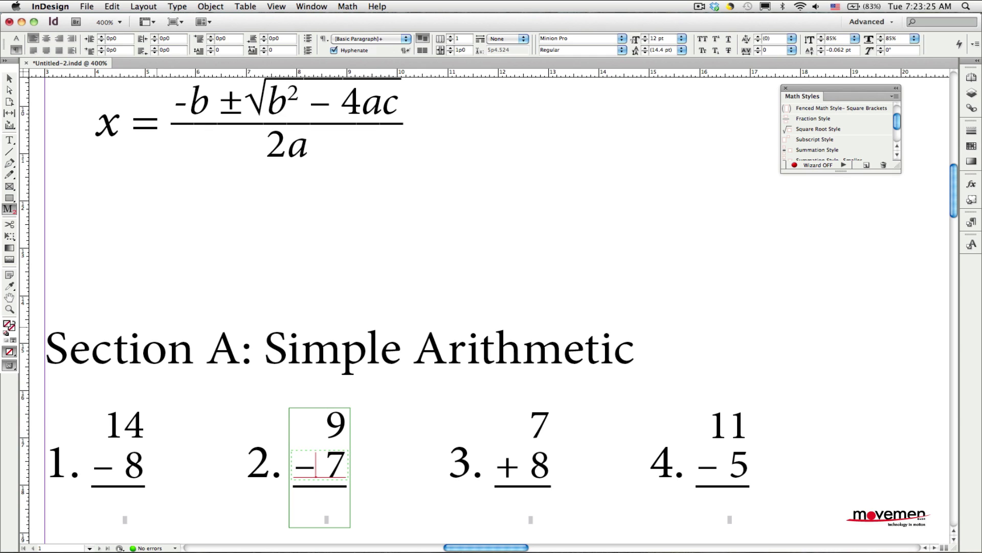
- Change exercise 4's top number from 11 to 13
click(494, 463)
click(697, 463)
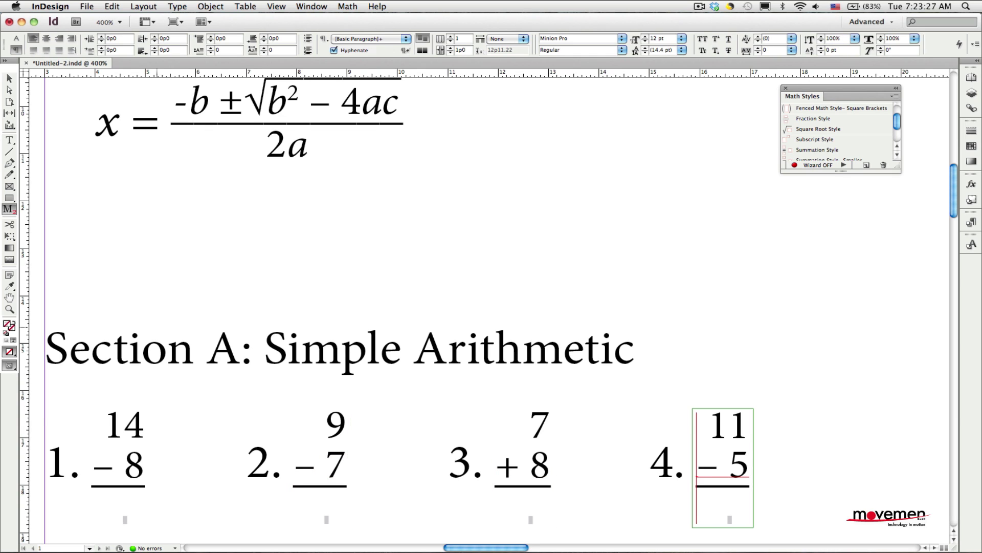
key(Up)
key(End)
key(BackSpace)
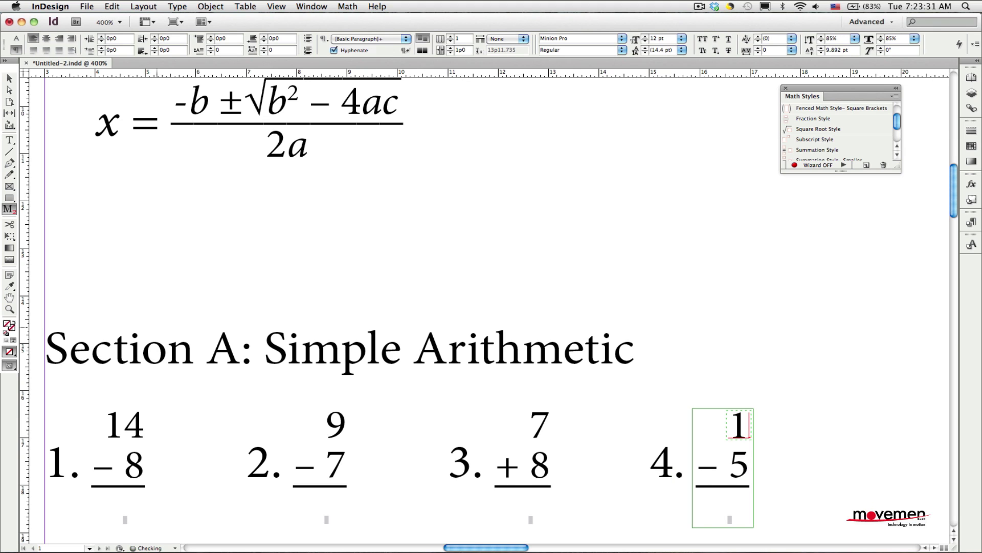
text(3)
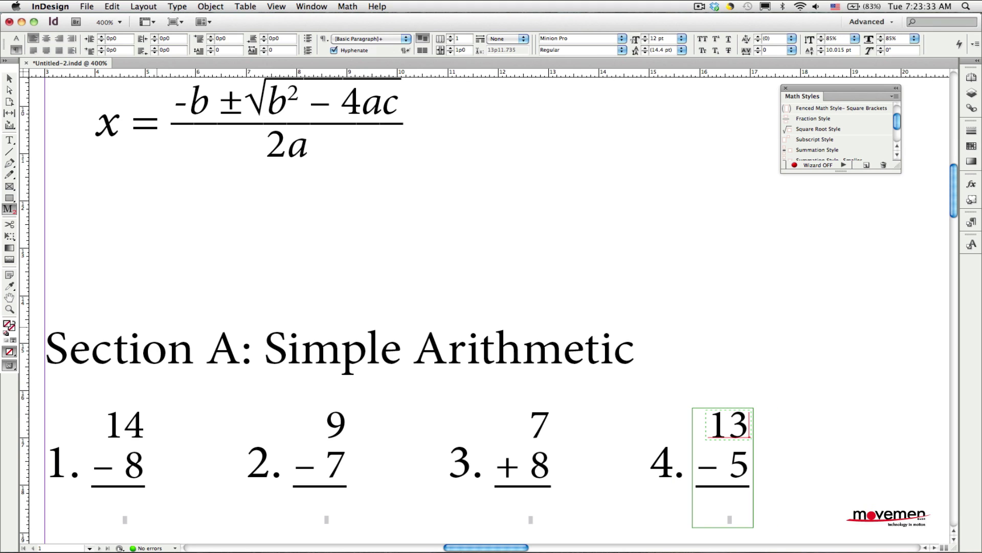
- Switch the 2 in H²O from superscript to Subscript Style so it reads H₂O
scroll(157, 331, down, 5)
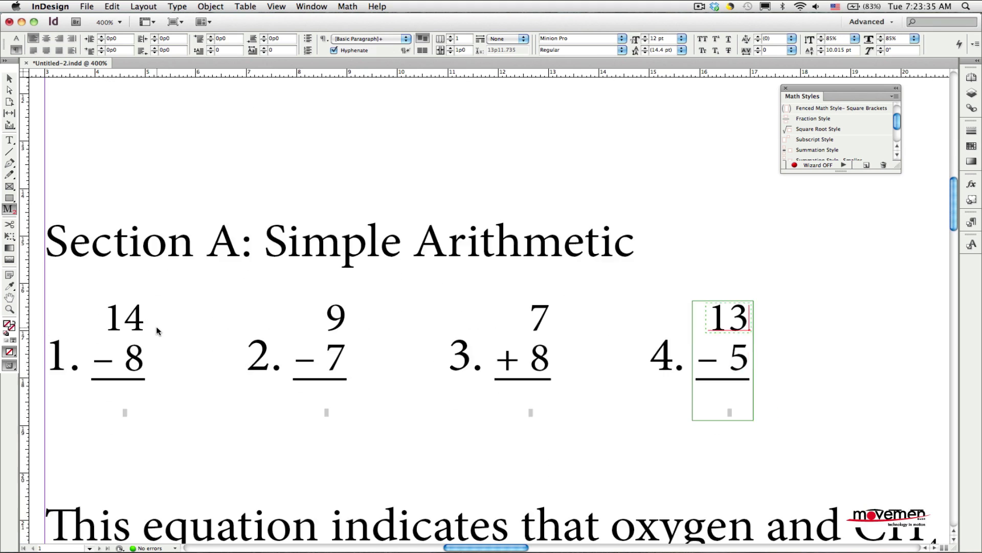
scroll(157, 330, down, 3)
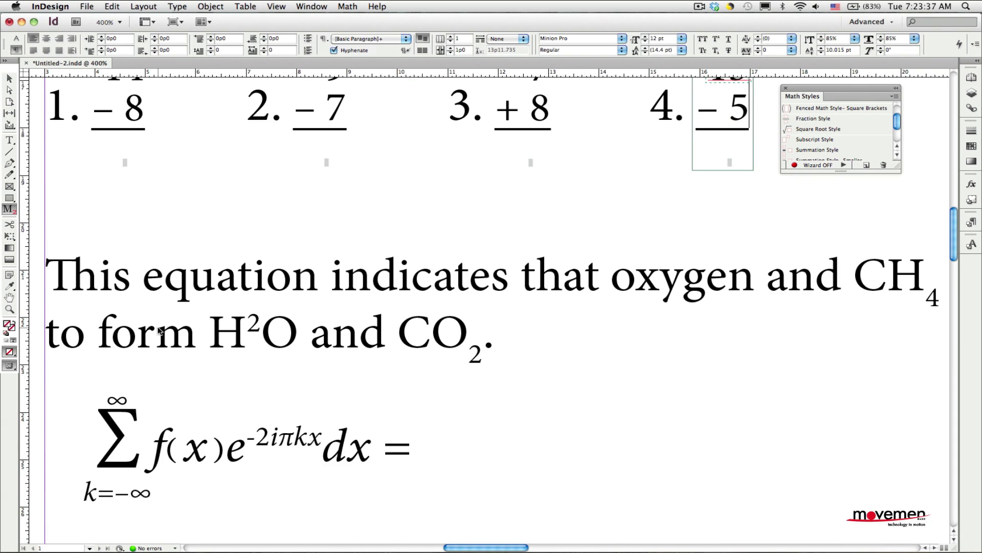
scroll(160, 331, down, 2)
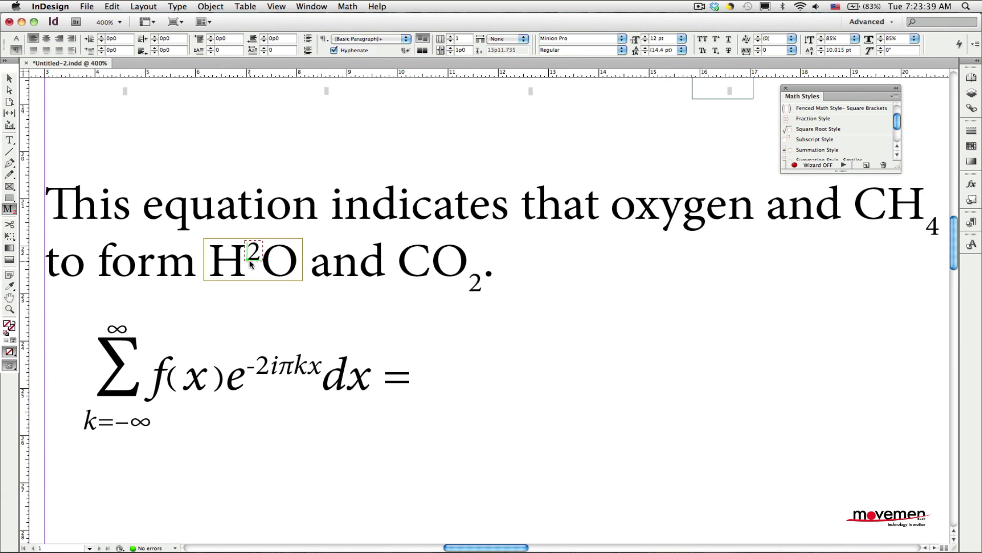
click(251, 259)
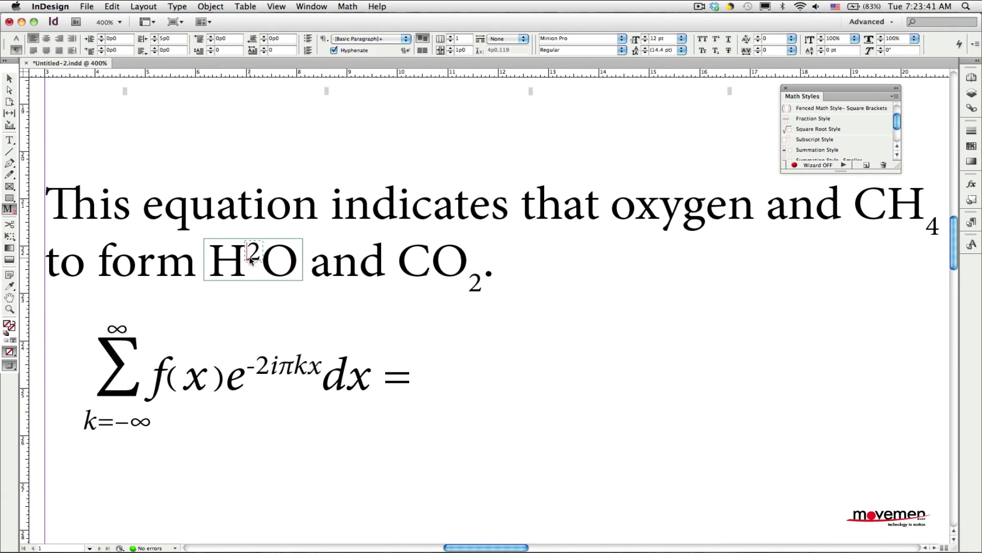
right_click(250, 259)
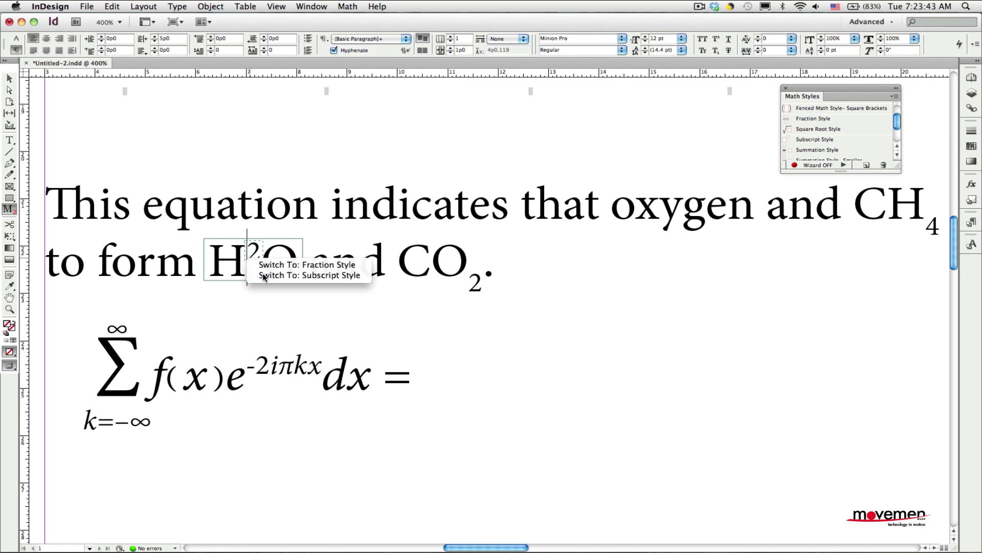
click(264, 276)
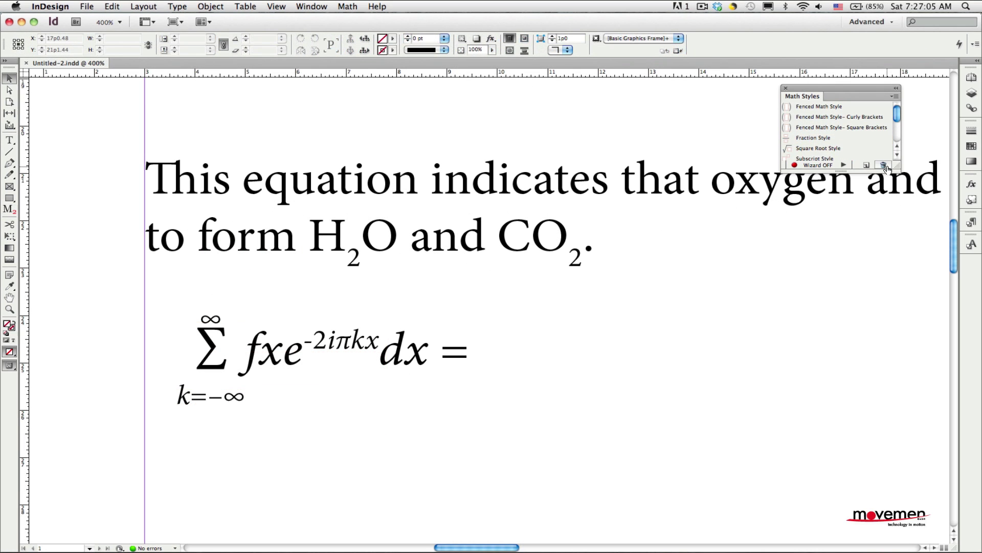
- Start a new math style in the Math Styles panel and browse its Template list
click(870, 168)
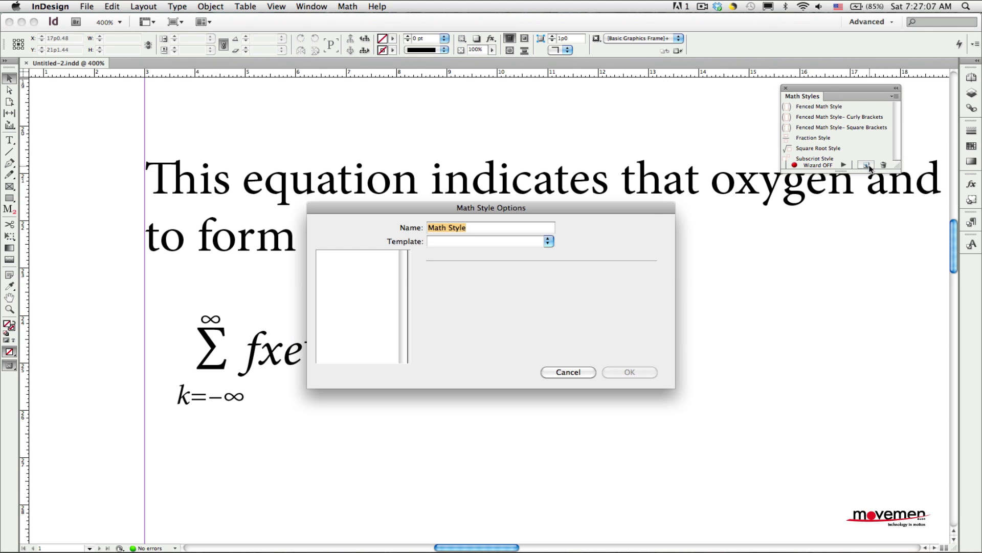
click(549, 241)
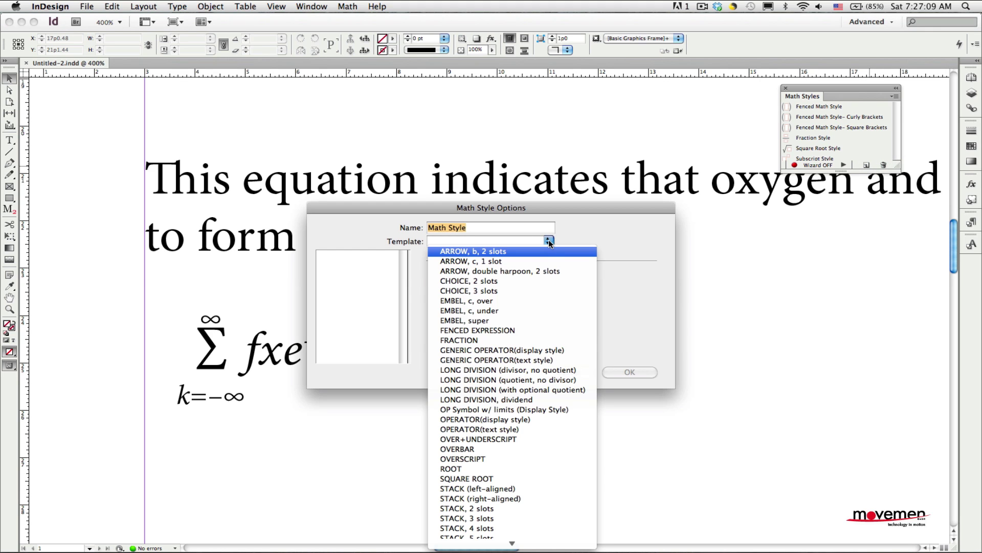
mouse_move(502, 543)
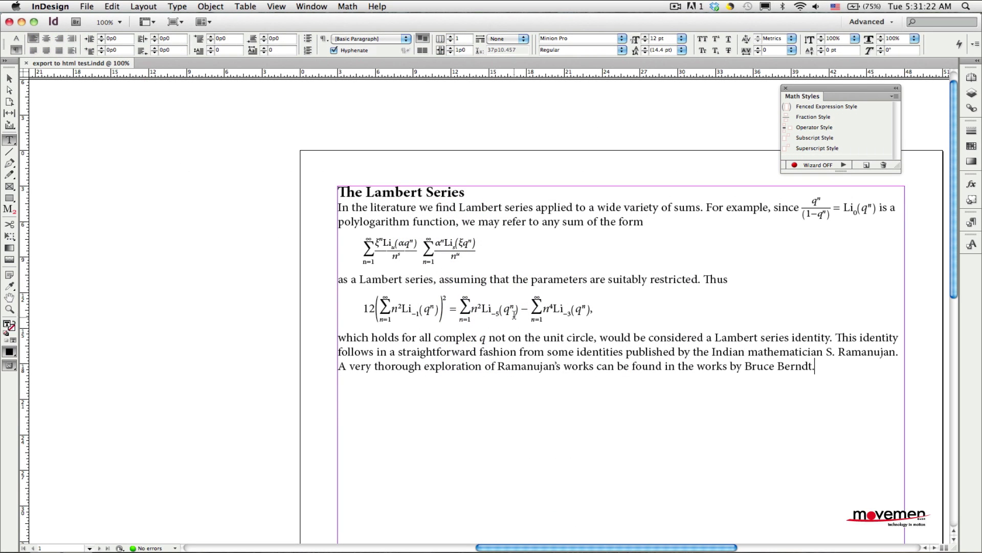
- Select the first summation equation and open the MTExporterMergeMath extension
click(445, 244)
click(312, 7)
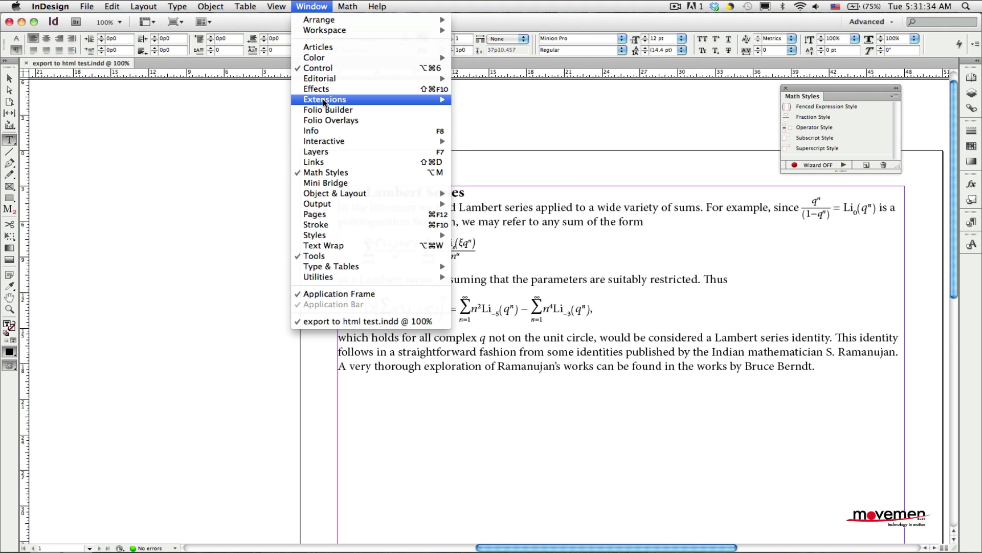
mouse_move(323, 100)
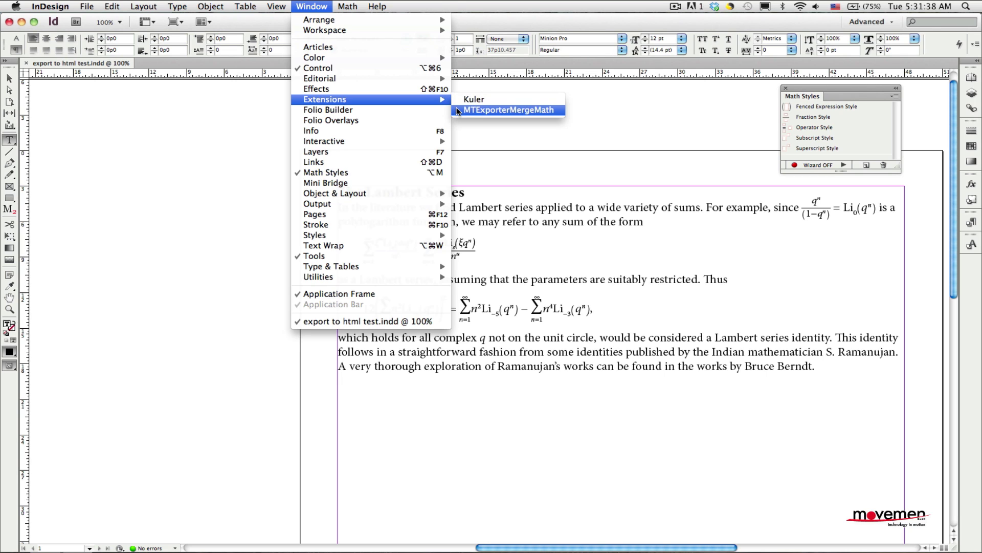
click(457, 110)
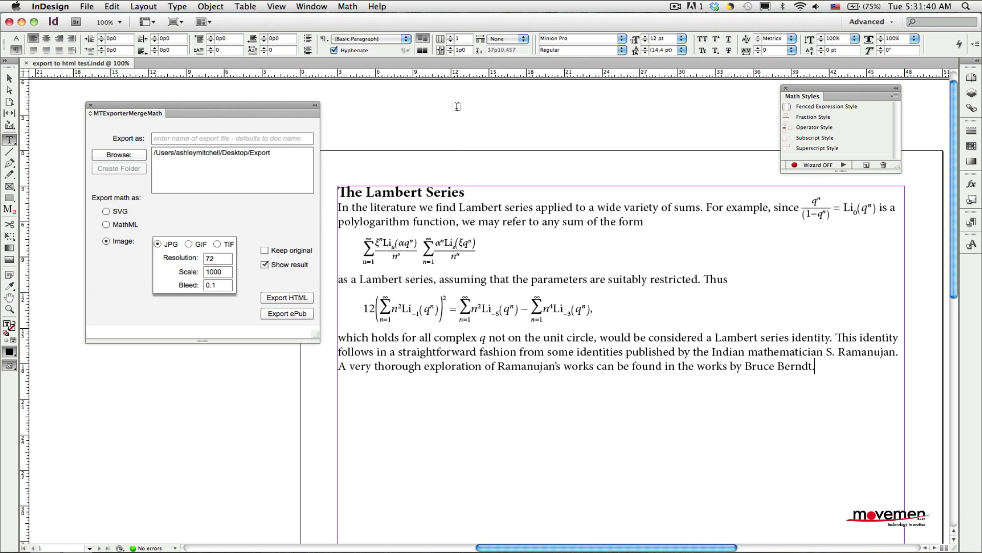
- Export HTML named 'sample' with JPG math and Show result unchecked, then confirm
click(207, 138)
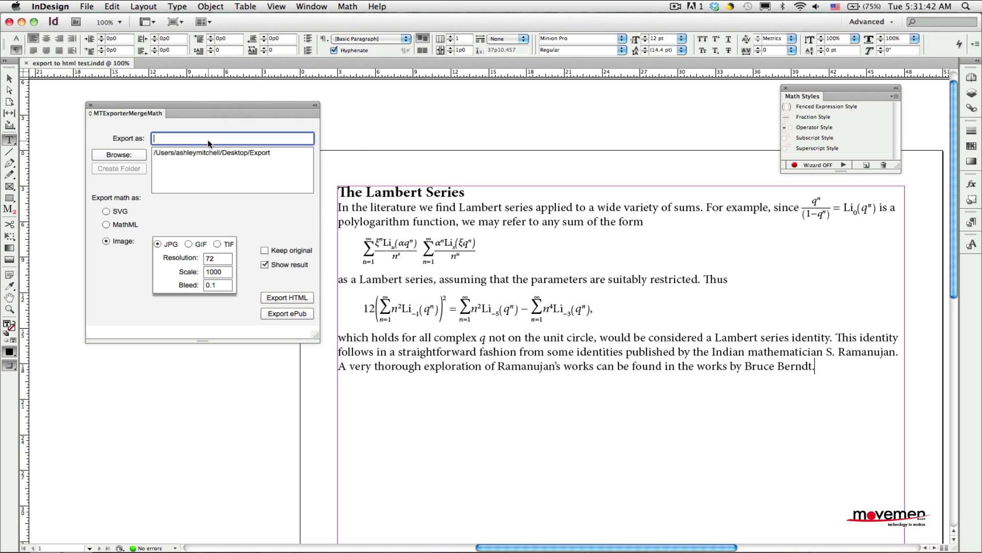
text(sample)
click(168, 242)
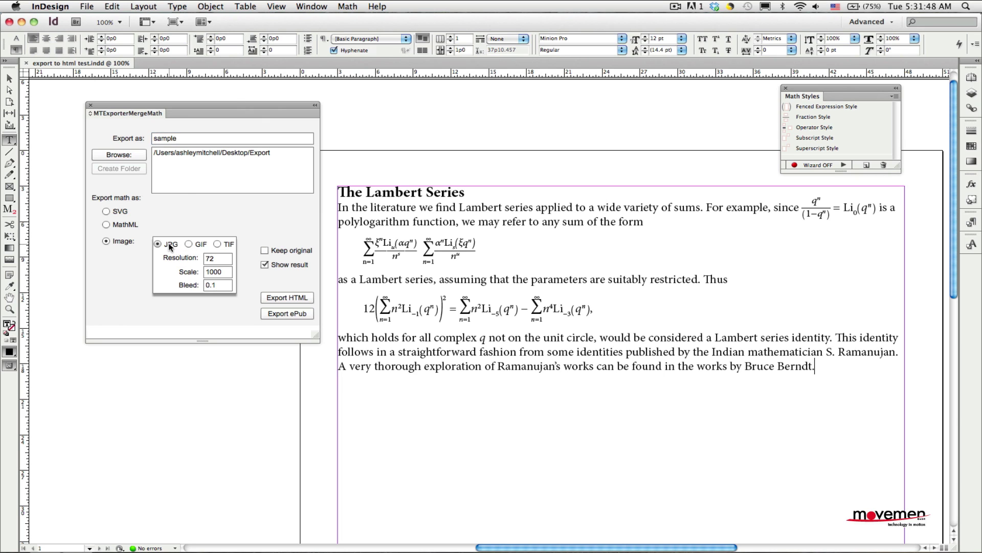
click(265, 264)
click(278, 297)
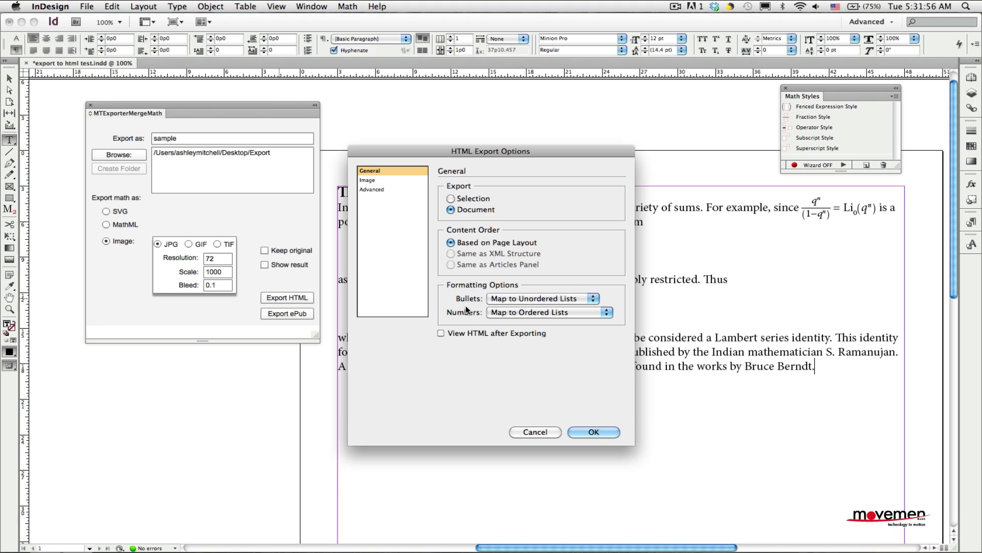
click(575, 428)
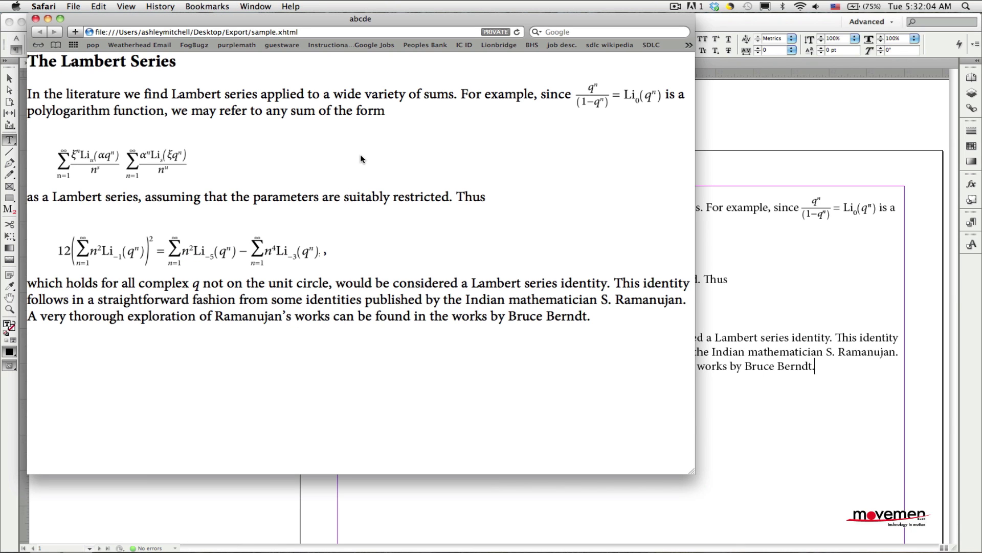
- Inspect a formula in Safari, narrow the window to check text reflow, then return to InDesign
mouse_move(582, 101)
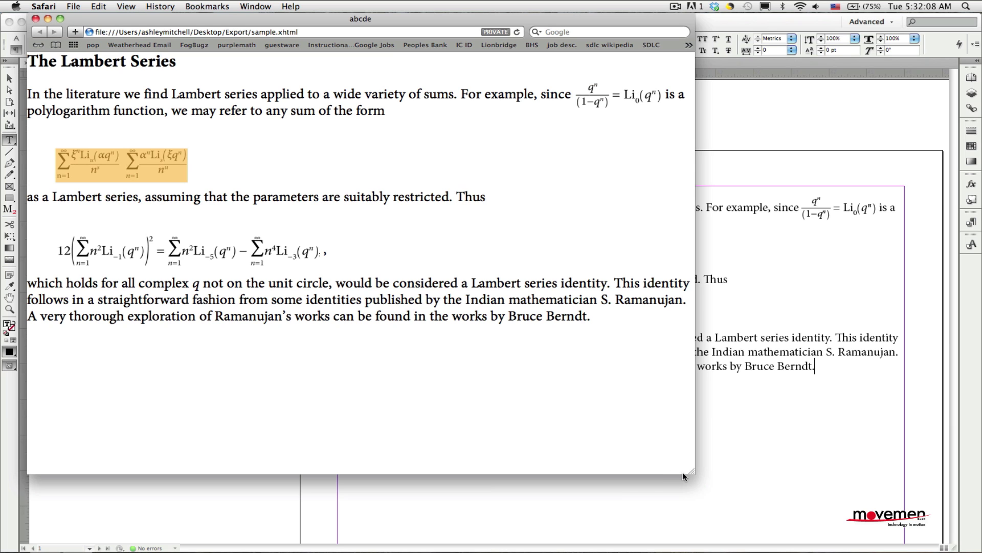
drag(692, 468, 730, 448)
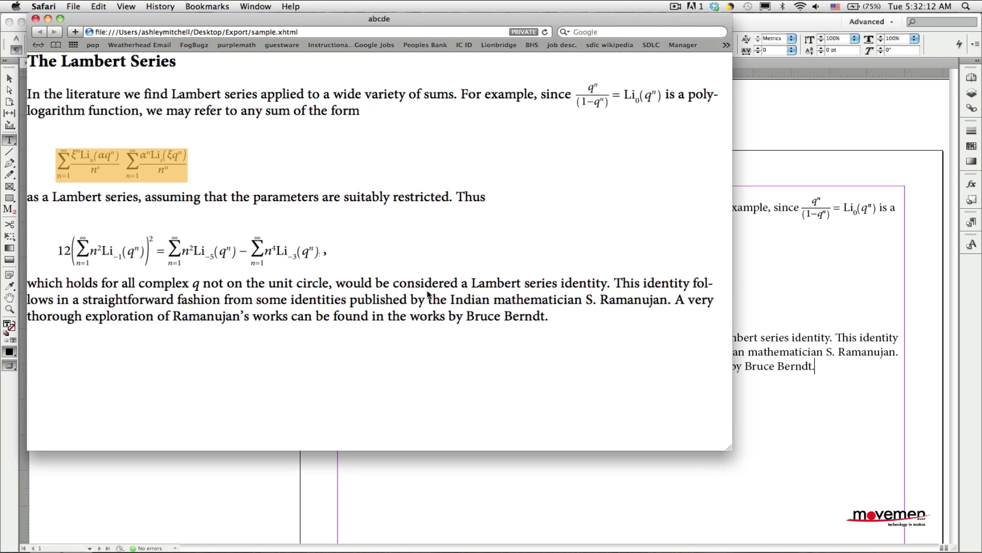
click(809, 446)
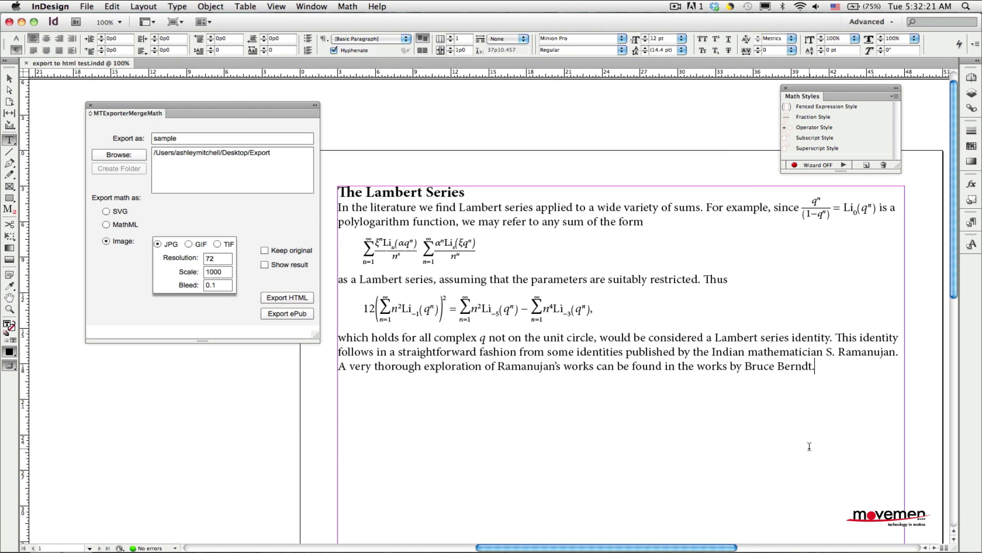
key(Escape)
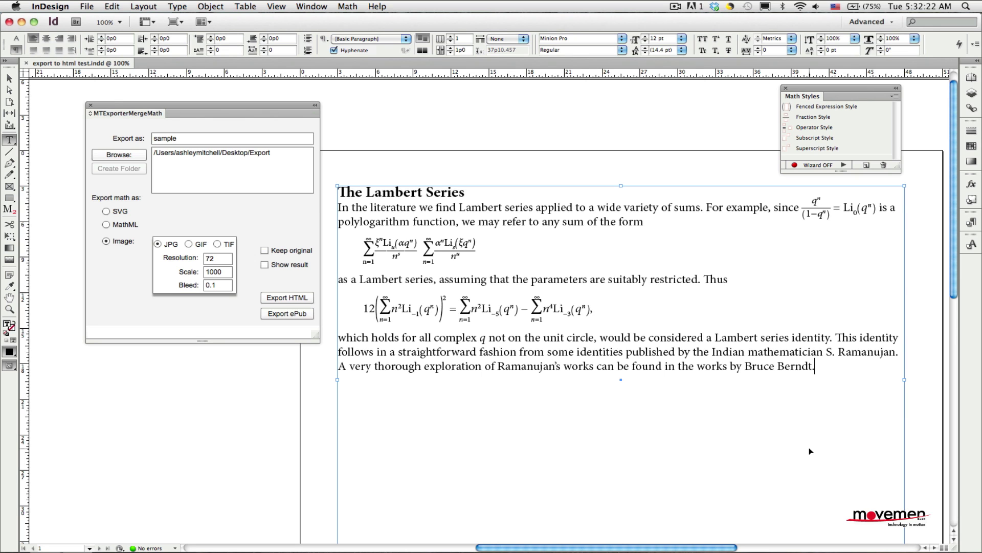